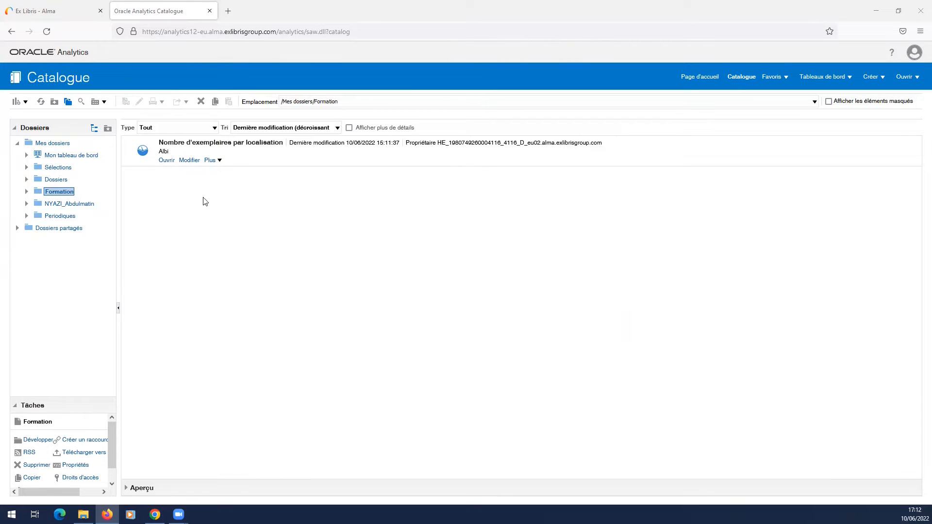
Step: Open the analysis "Nombre d'exemplaires par localisation" for modification and display its results
left_click(189, 161)
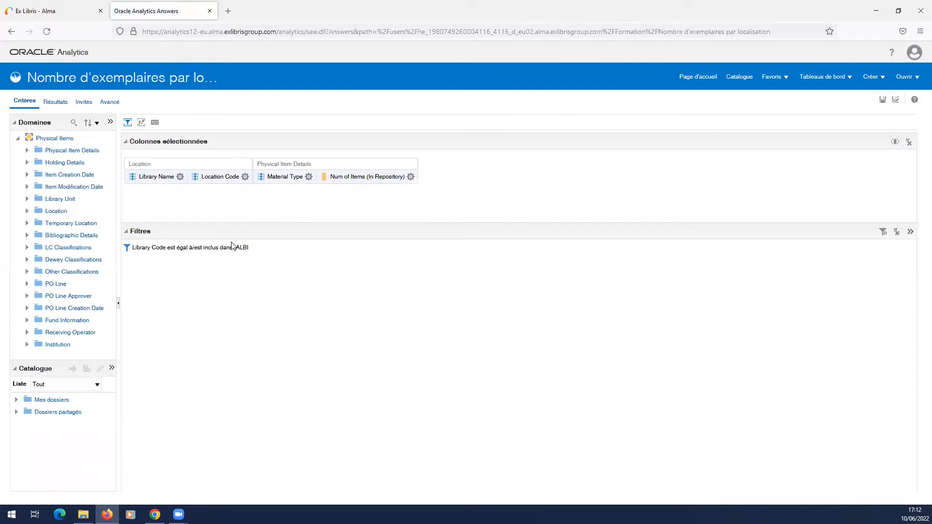
left_click(56, 103)
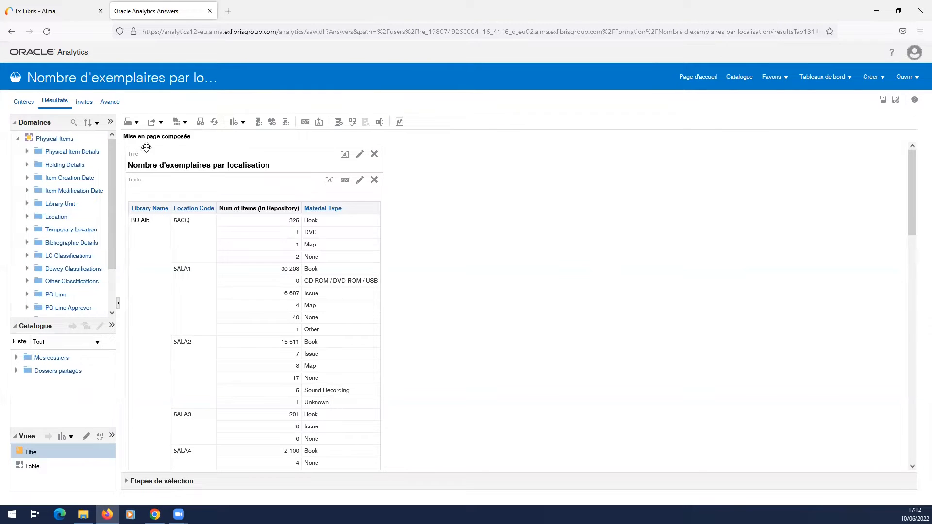
scroll(181, 327, "down", 15)
scroll(203, 427, "up", 15)
Step: Open the results table view for editing and adjust the space given to its layout area
left_click(360, 181)
left_click_drag(490, 303, 485, 228)
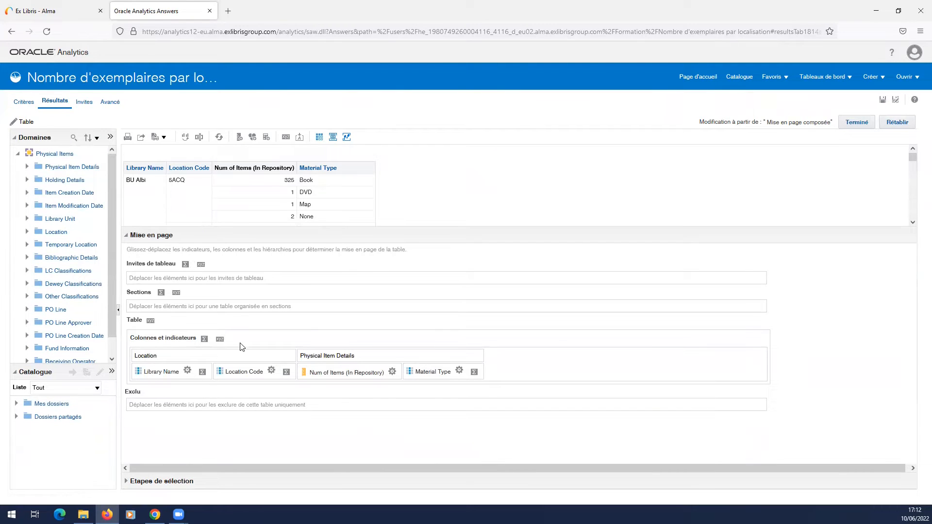
left_click_drag(234, 230, 218, 244)
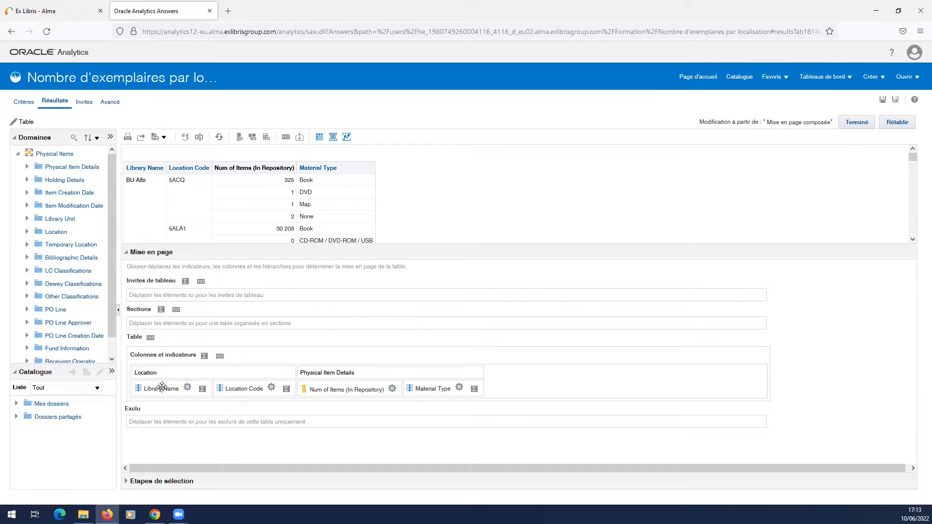
Step: Set the cell background colour of the Library Name column to light grey in its column properties
left_click(188, 388)
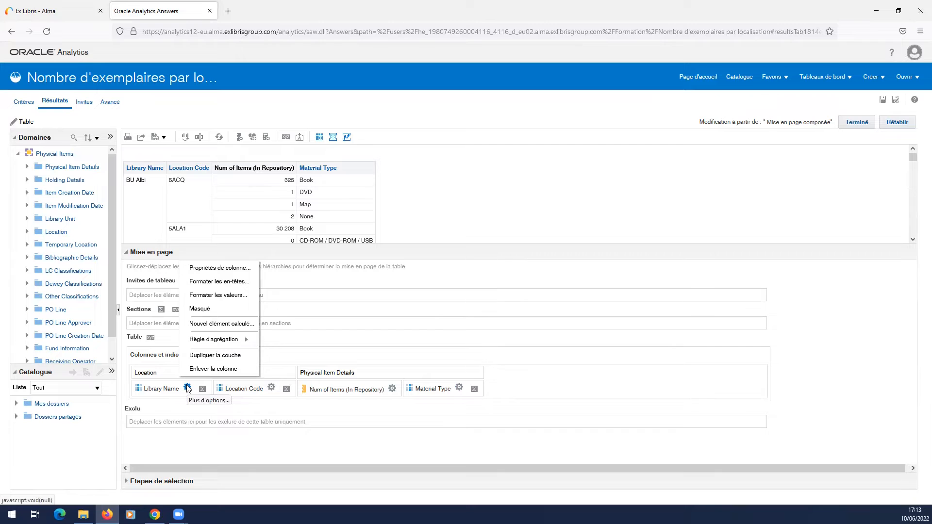
left_click(220, 270)
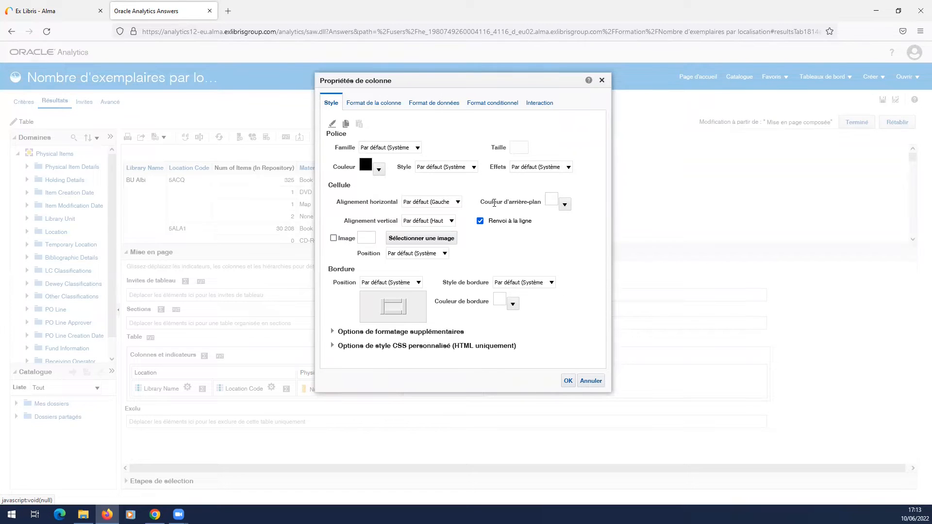
left_click(564, 204)
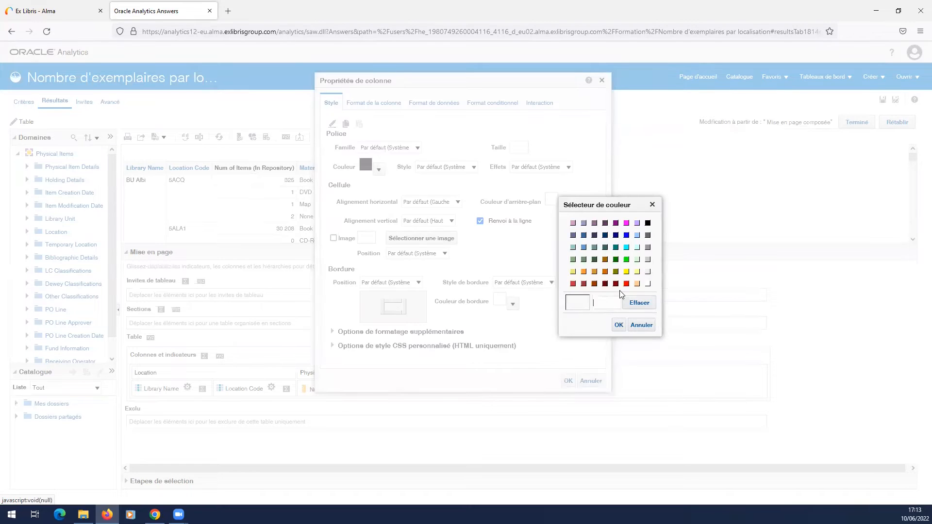
left_click(647, 271)
left_click(619, 325)
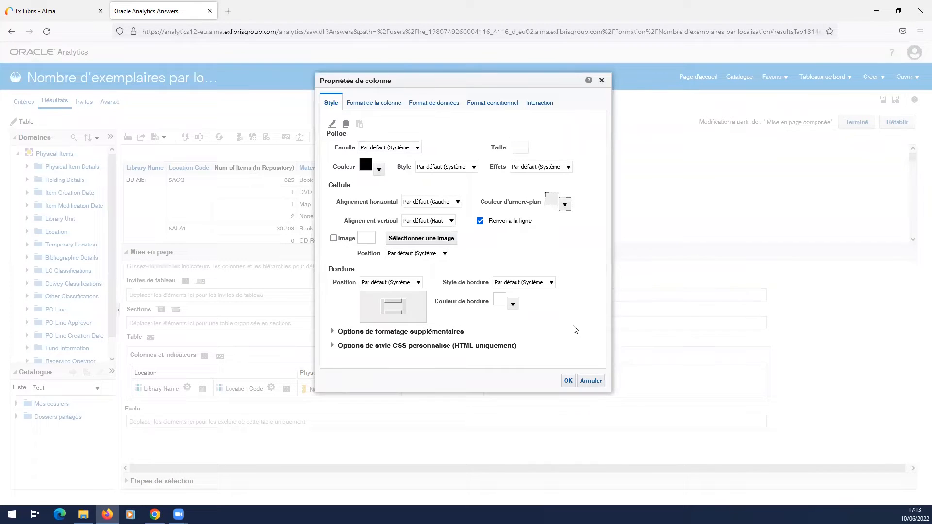
Step: Enable custom headers for the Library Name column, set its column header to "Bibliothèque", and apply the properties
left_click(375, 104)
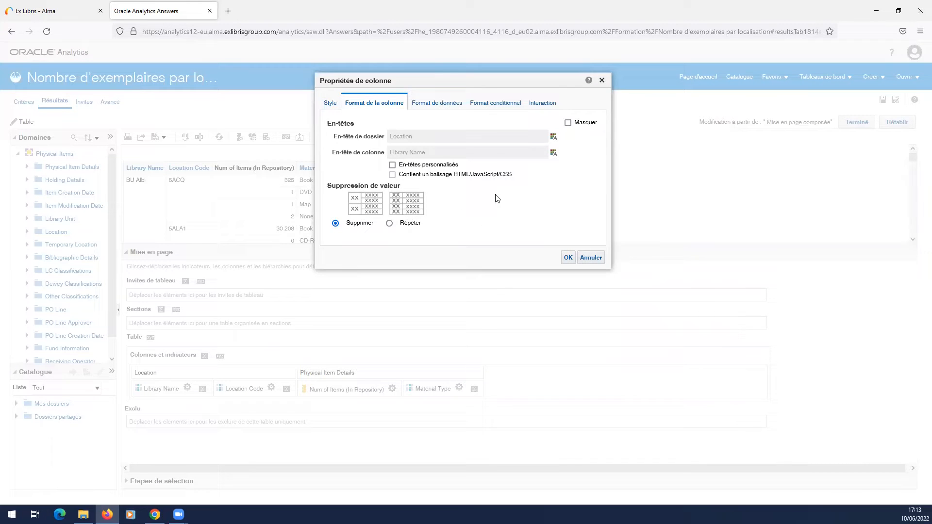
left_click_drag(333, 153, 404, 152)
left_click(393, 165)
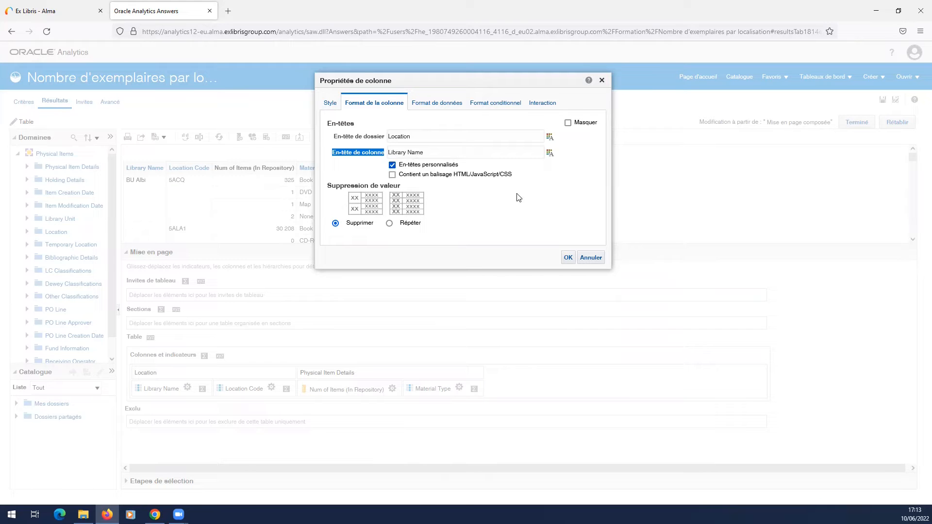
left_click_drag(428, 153, 395, 153)
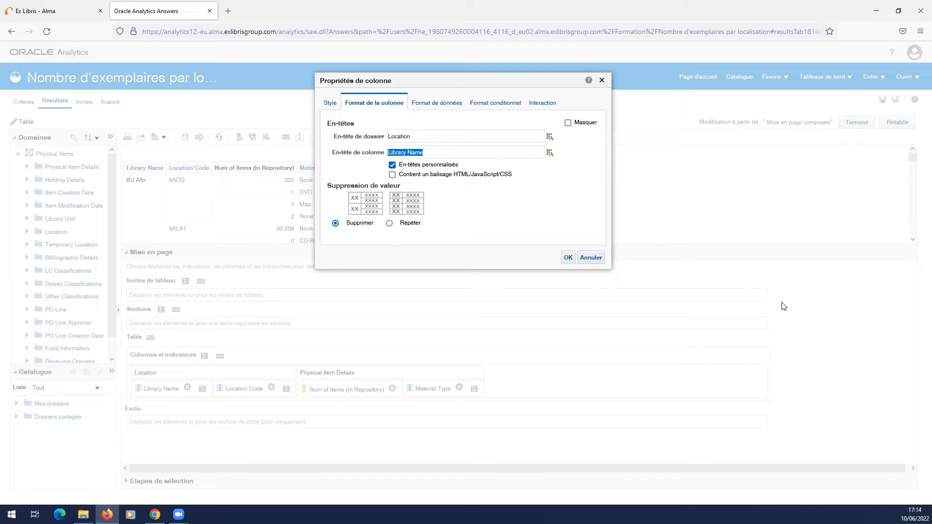
type("Bibliothèque")
left_click(565, 259)
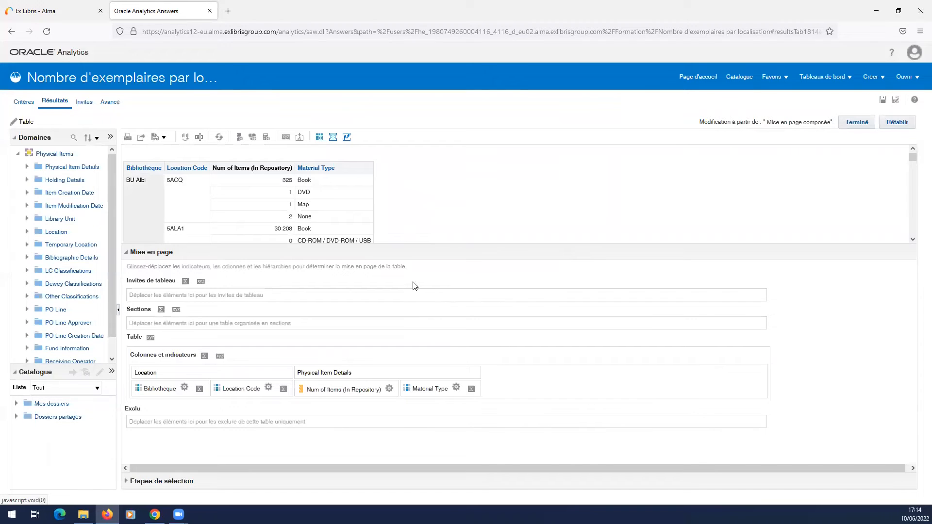
left_click_drag(403, 247, 403, 337)
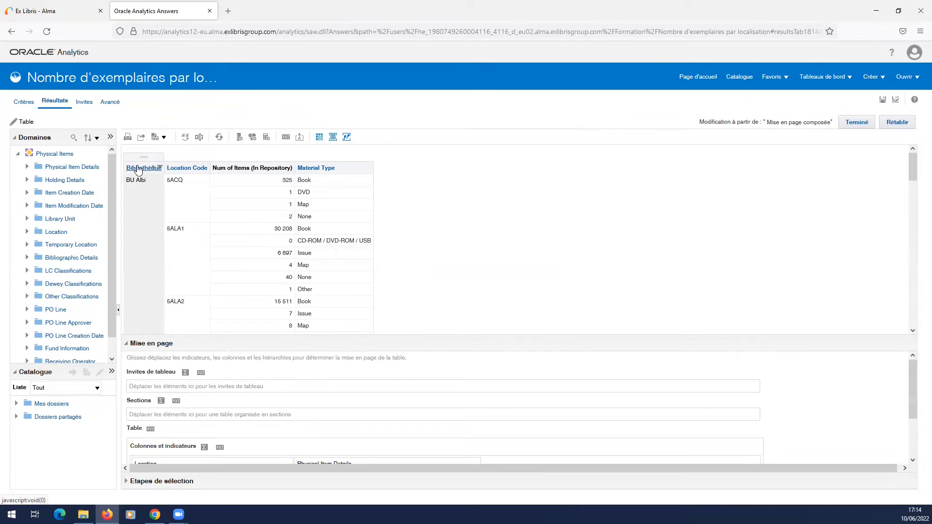
left_click_drag(199, 338, 199, 289)
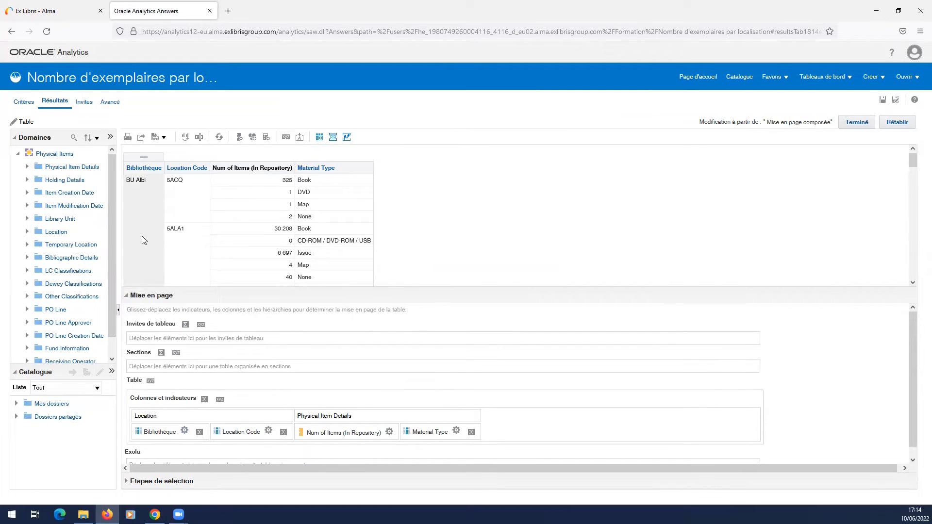
left_click_drag(225, 290, 223, 374)
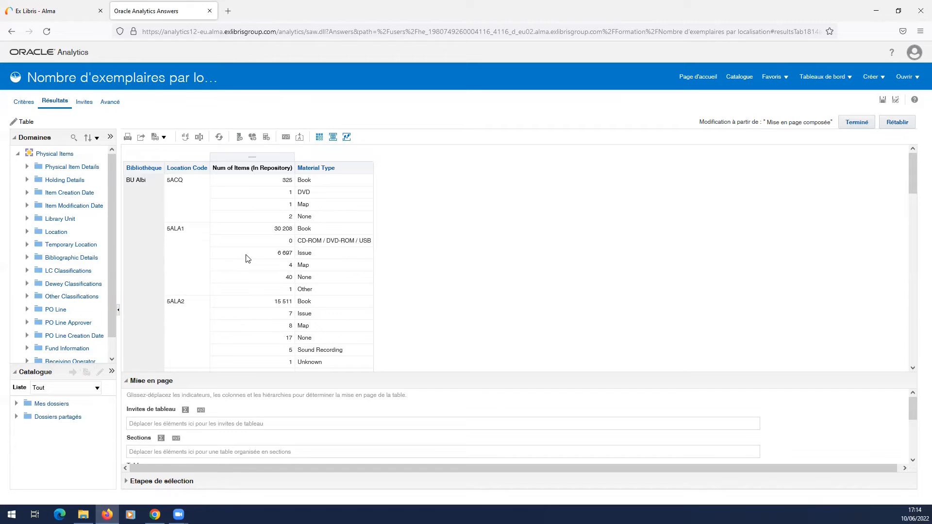
left_click(185, 189)
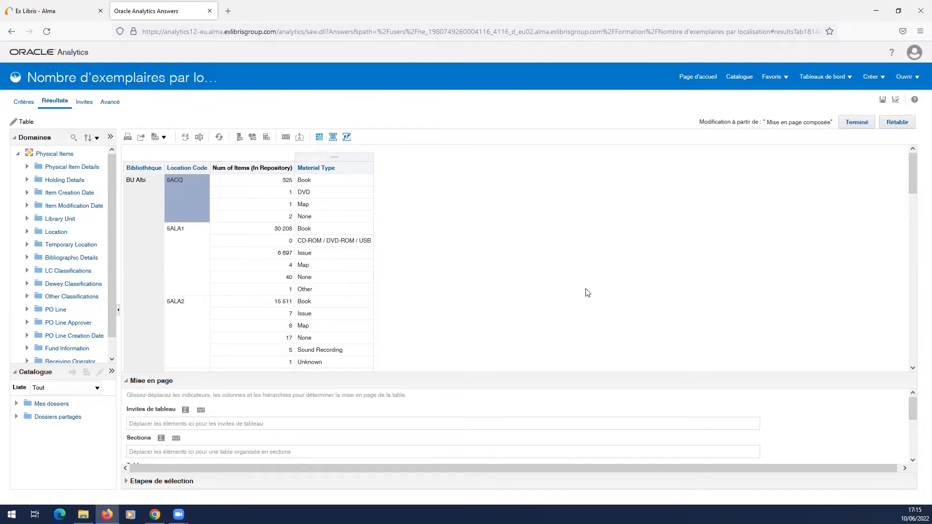
Step: Set the value suppression of the Location Code column to "Répéter" so its code is shown on every row
left_click_drag(453, 372, 452, 249)
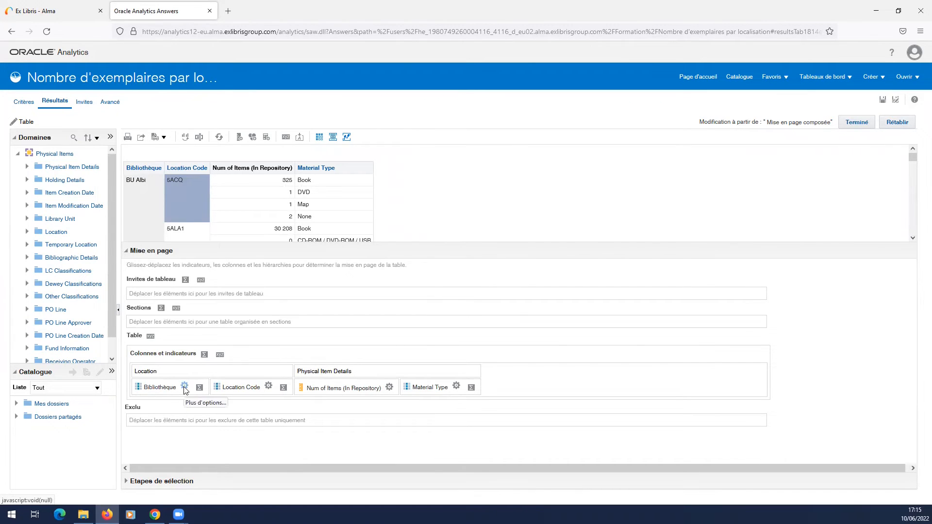
left_click(268, 386)
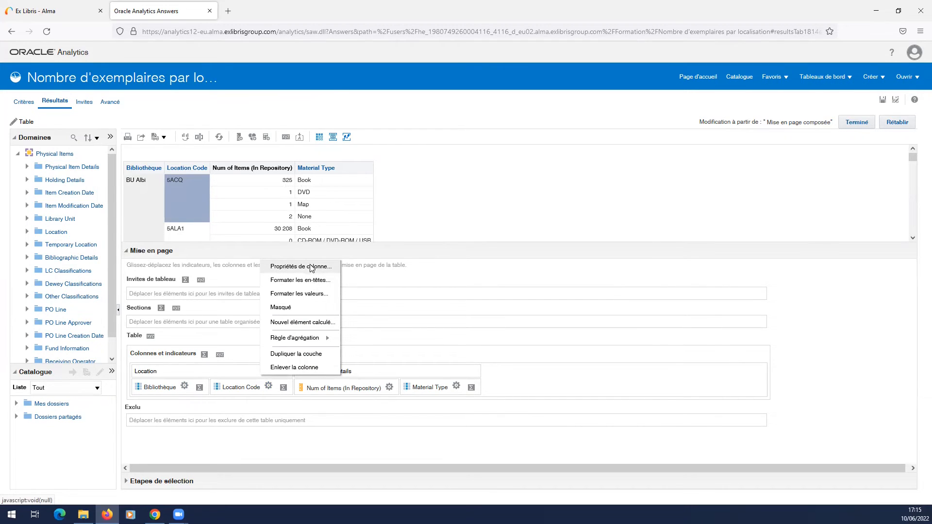
left_click(311, 267)
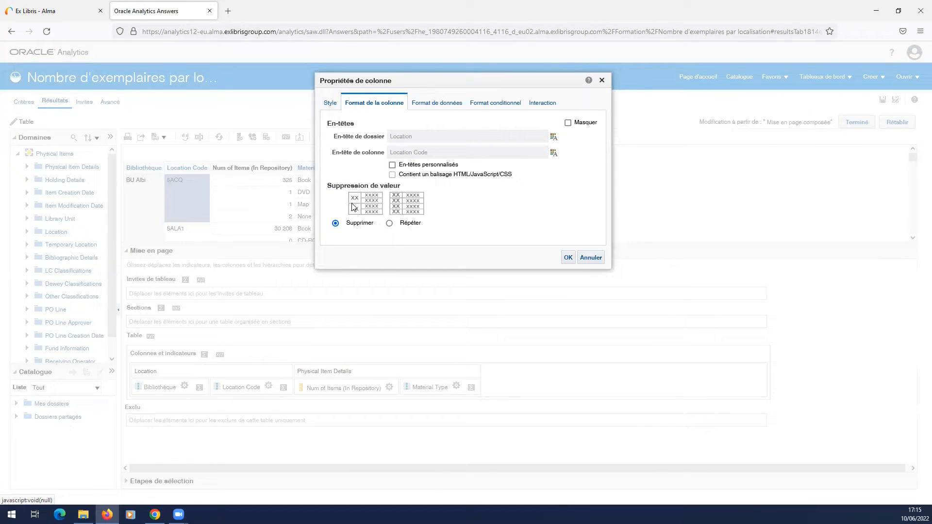
left_click(389, 223)
left_click(568, 258)
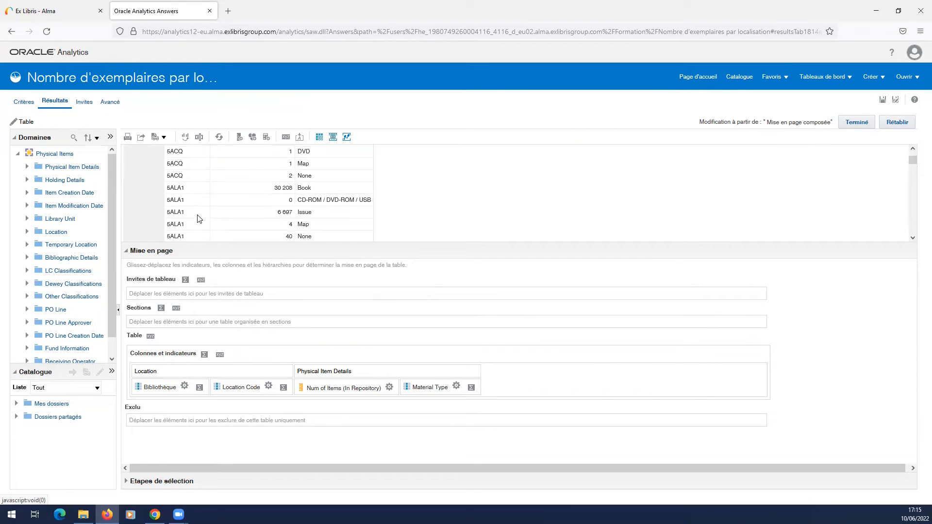
scroll(198, 219, "up", 3)
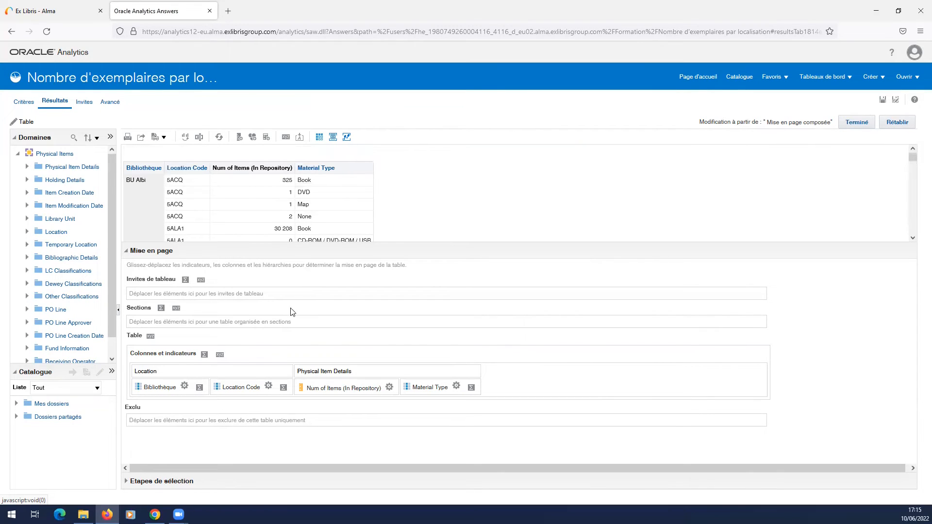
Step: Set the value suppression of the Bibliothèque column to "Répéter" and check the rows in the table preview
left_click(185, 386)
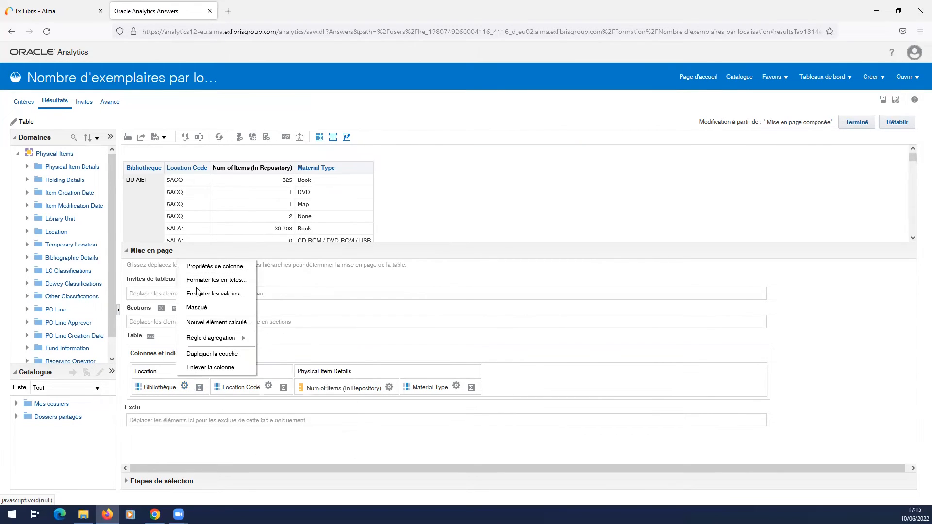
left_click(214, 266)
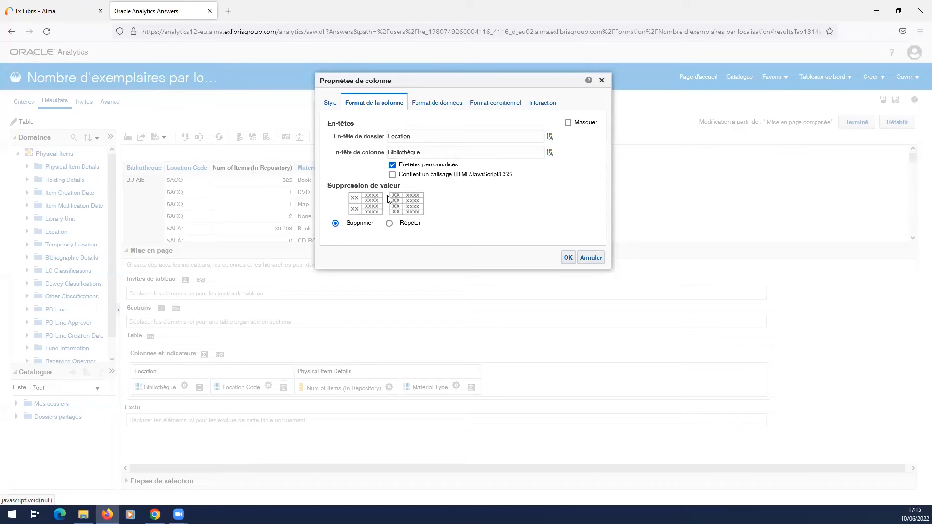
left_click(389, 223)
left_click(567, 258)
left_click_drag(278, 244, 322, 480)
scroll(218, 302, "down", 3)
scroll(218, 301, "up", 3)
Step: Finish editing the table view and review its rows in the compound layout
left_click(856, 122)
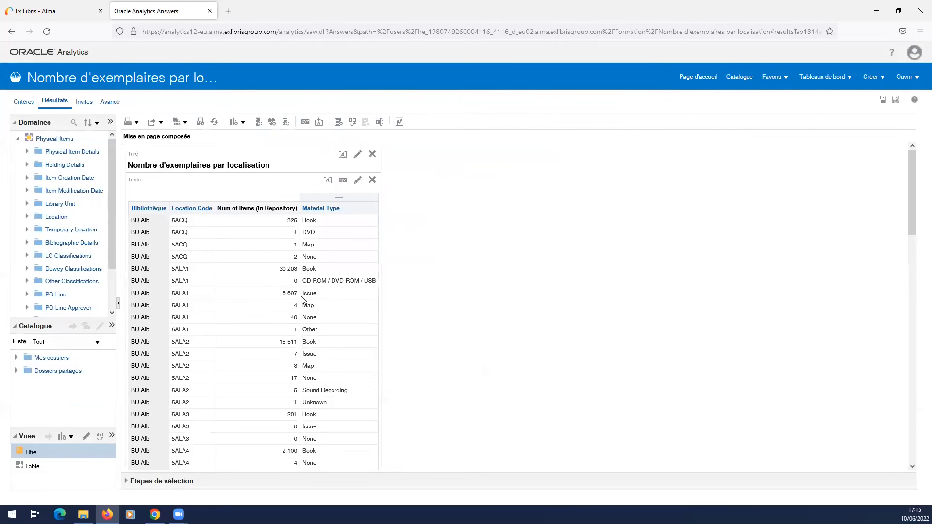
scroll(293, 314, "down", 15)
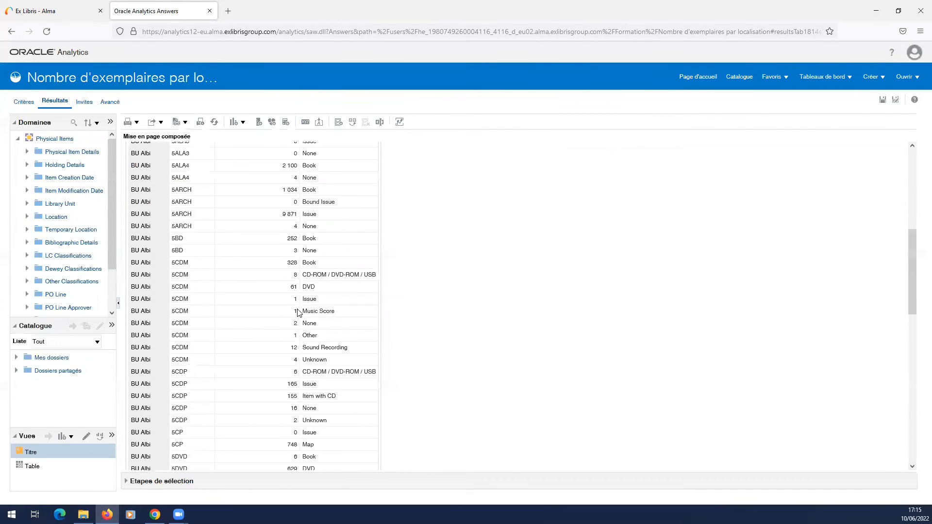
scroll(304, 309, "up", 6)
scroll(305, 309, "up", 9)
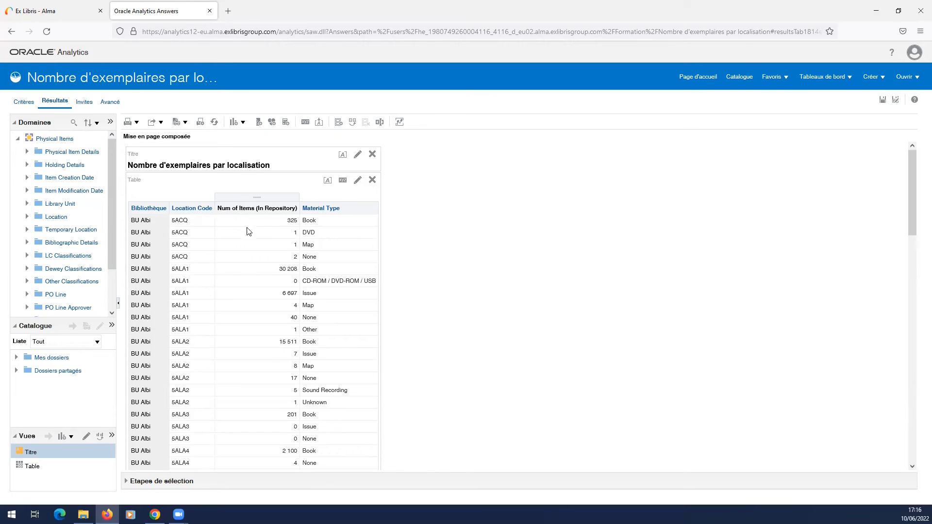
Step: Reopen the table for editing, give the Num of Items column the custom header "NB exemplaires", and move it after Material Type
left_click(358, 180)
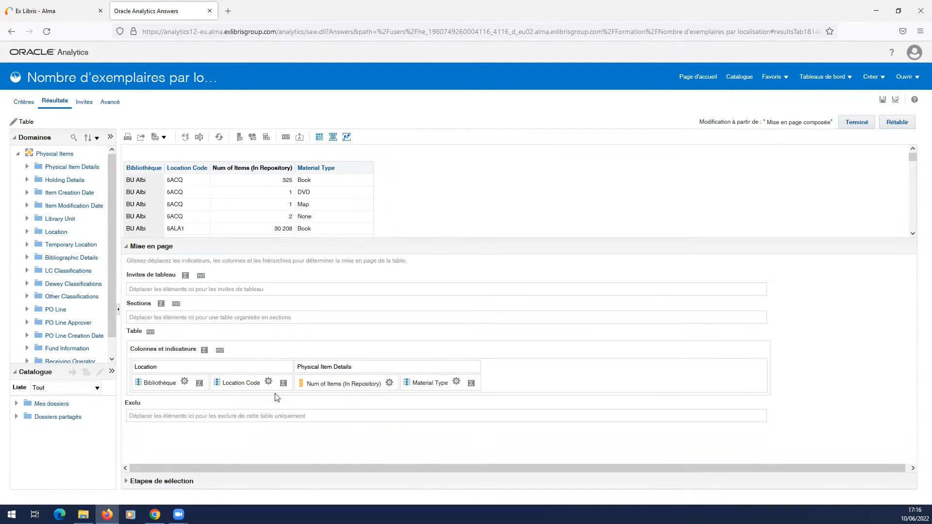
left_click(389, 383)
left_click(406, 397)
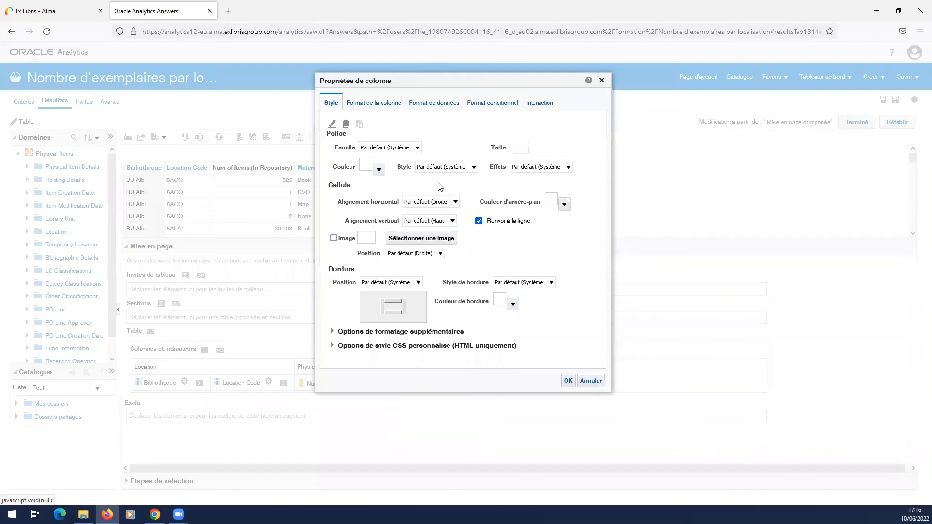
left_click(368, 104)
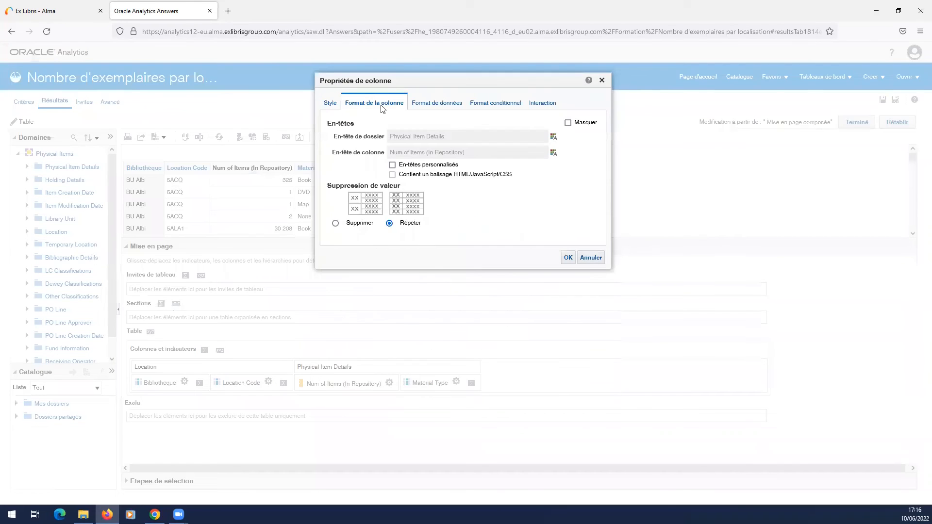
left_click(392, 165)
triple_click(414, 153)
type("NB exemplaires")
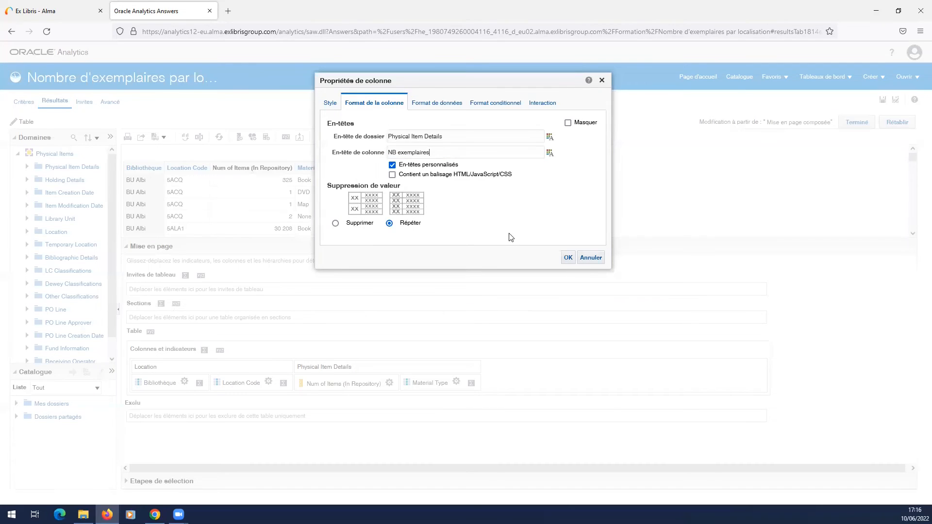
left_click(567, 259)
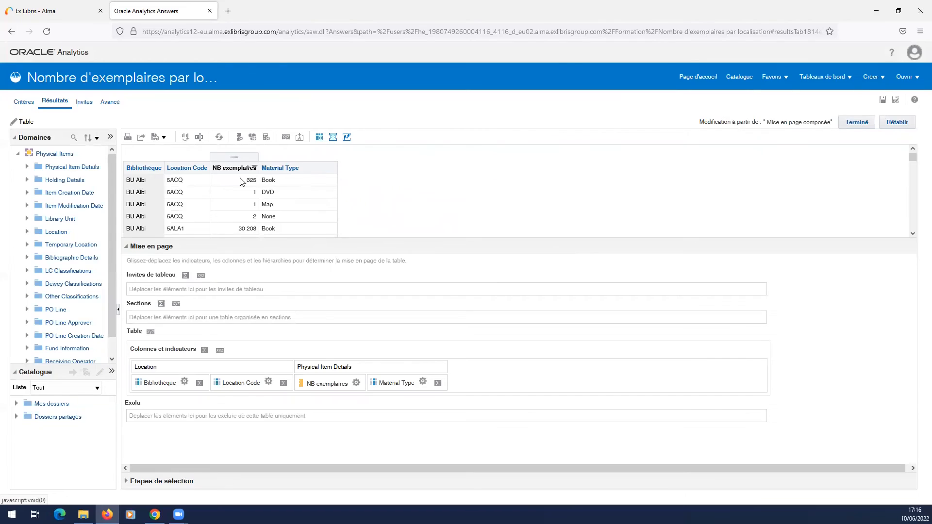
mouse_move(239, 167)
left_click_drag(232, 156, 338, 167)
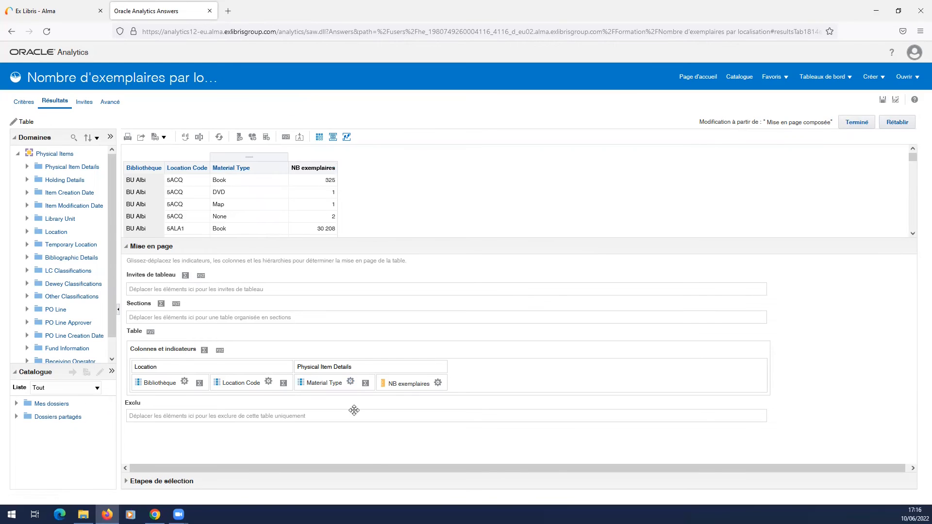
Step: Give the Material Type column the custom header "Support" and finish editing the table to review it in the compound layout
left_click(350, 382)
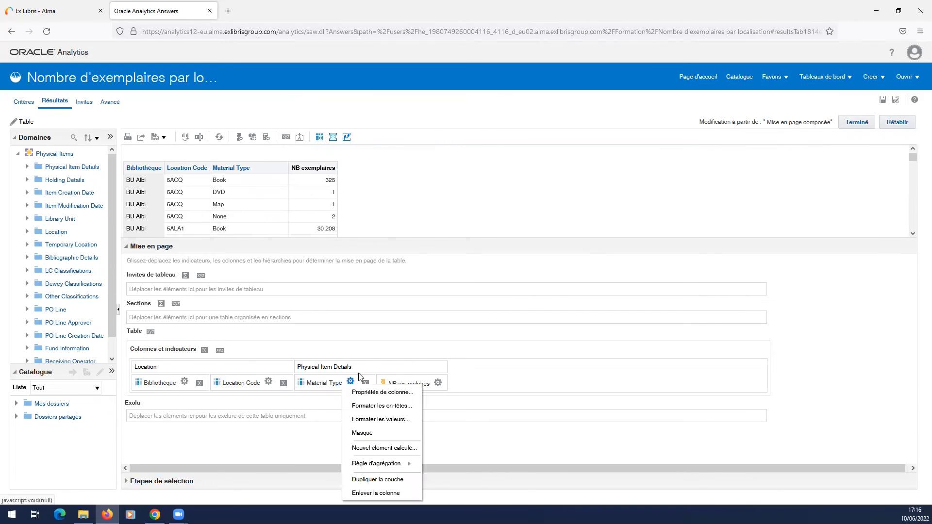
left_click(392, 396)
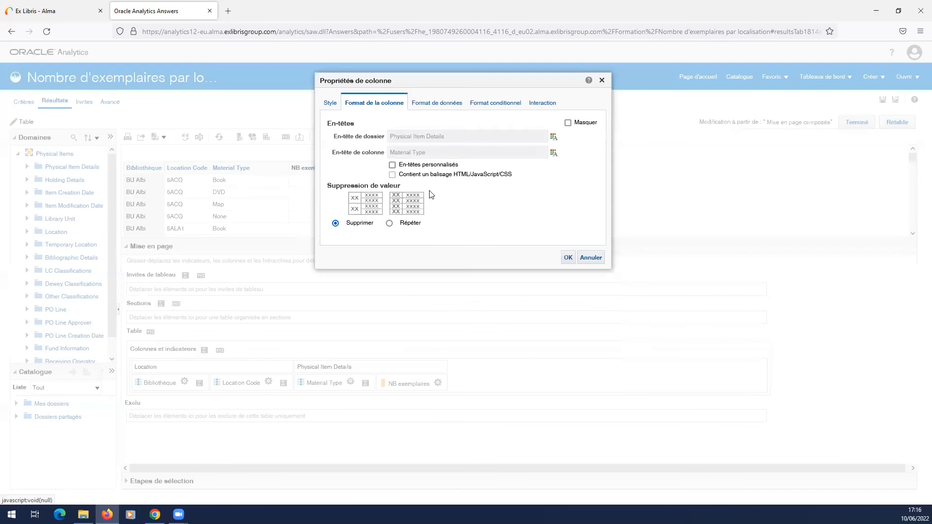
left_click(392, 165)
triple_click(399, 153)
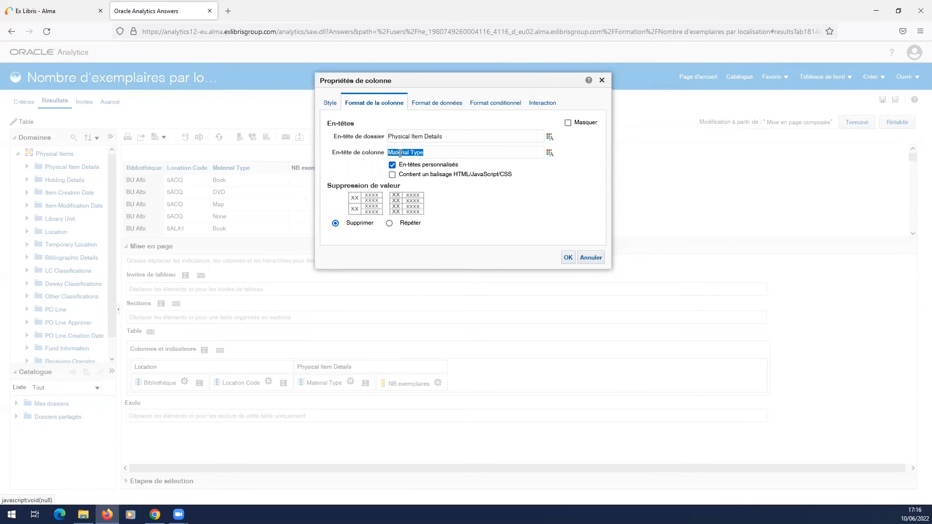
type("su")
left_click(568, 258)
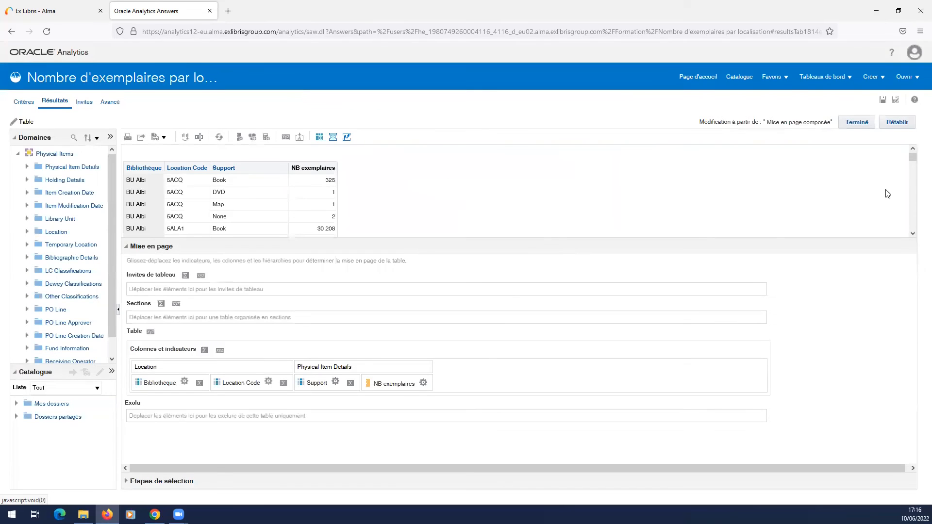
left_click(862, 124)
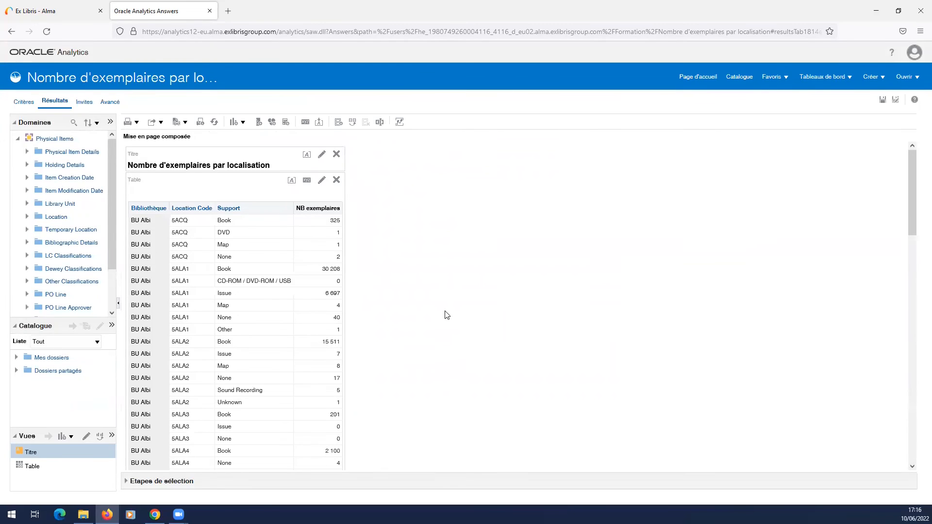
scroll(262, 368, "down", 10)
scroll(265, 367, "up", 10)
Step: Edit the title view to hide the saved name and use the title "NB exemplaire par localisation et par support"
left_click(322, 156)
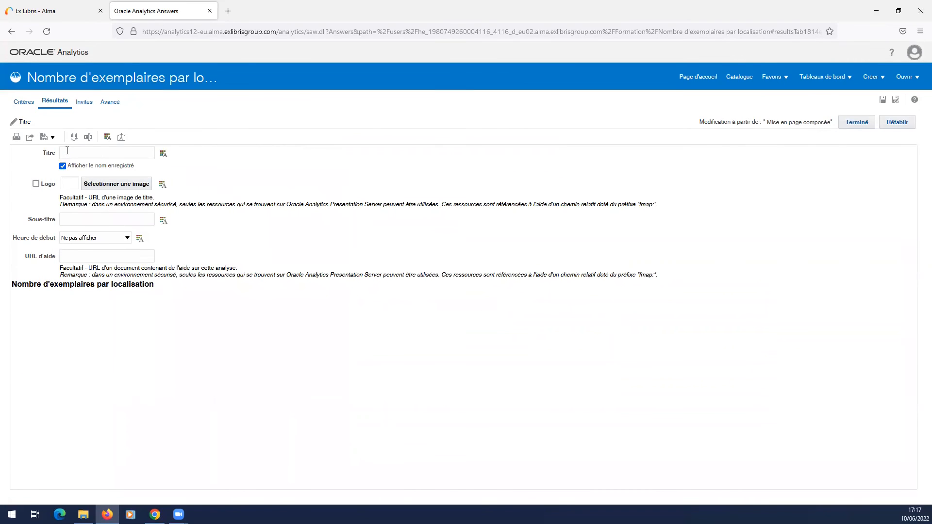
left_click_drag(79, 165, 142, 171)
left_click(63, 166)
left_click(69, 154)
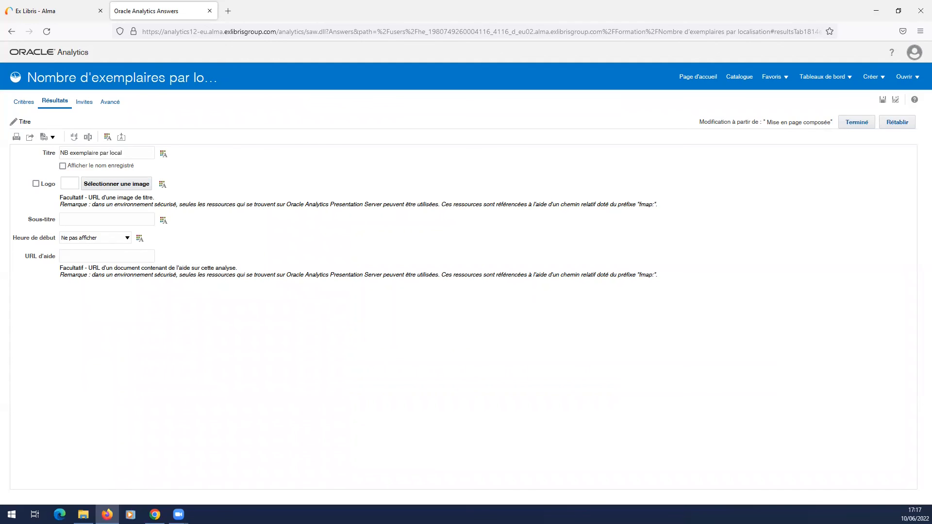
type("ar support")
left_click(856, 122)
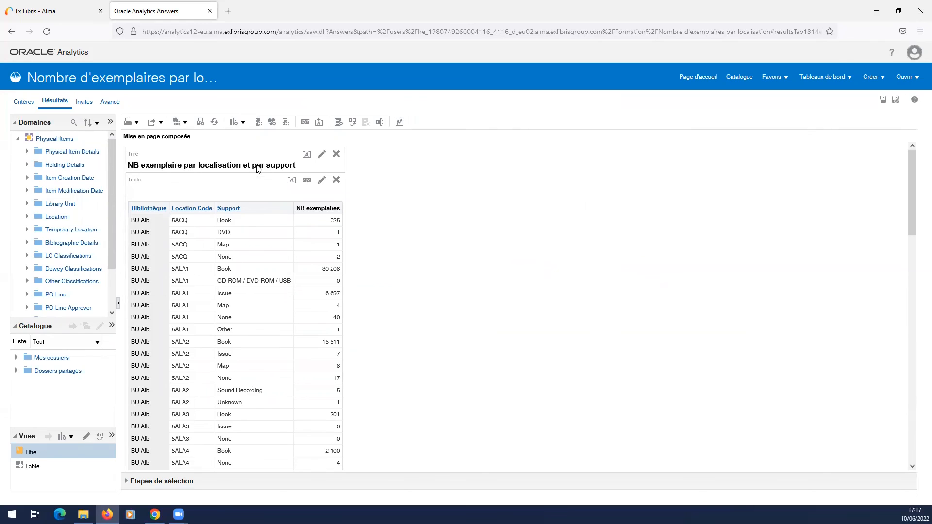
scroll(259, 294, "down", 10)
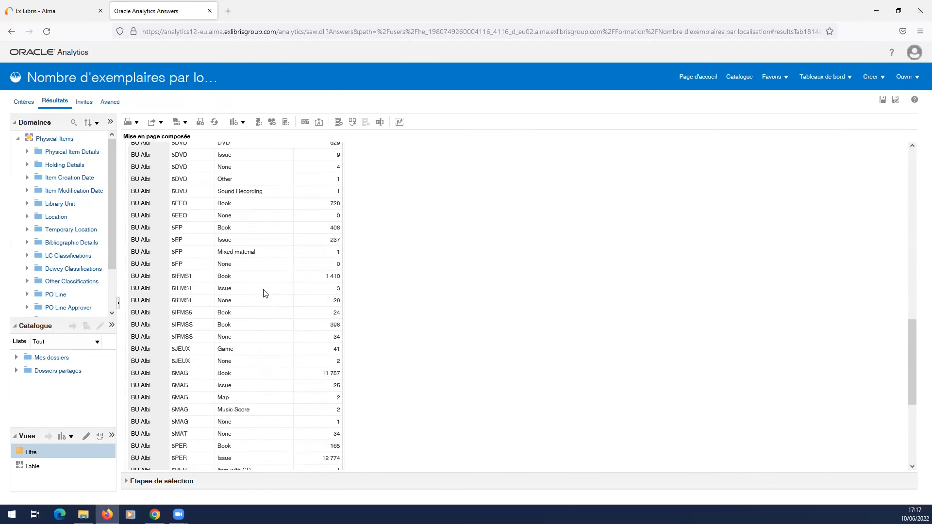
scroll(265, 293, "up", 15)
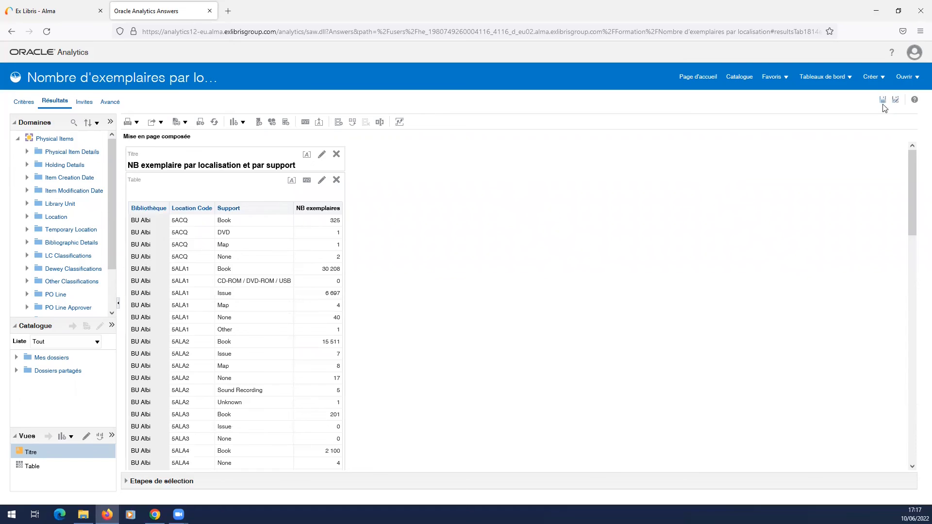
Step: Open the saved analysis "Nombre d'exemplaires par localisation" from the catalogue and review its results table
left_click(739, 77)
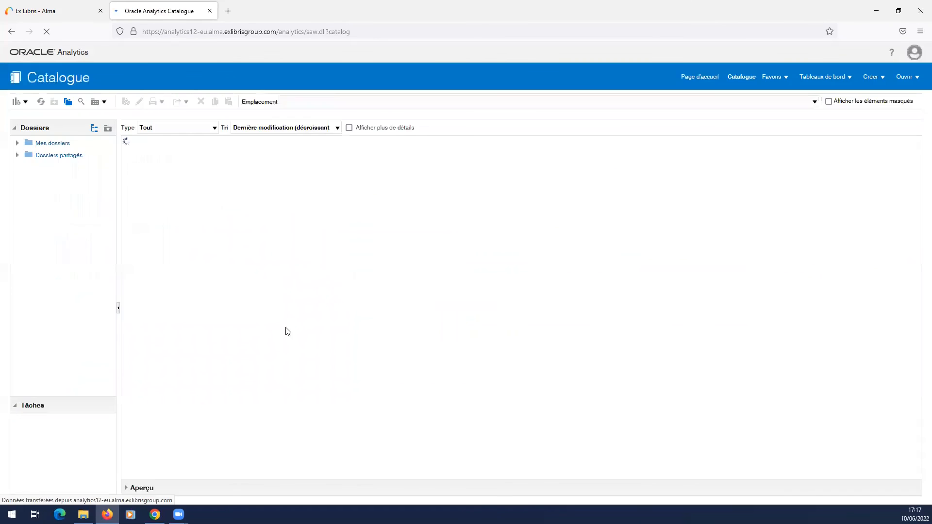
left_click(165, 159)
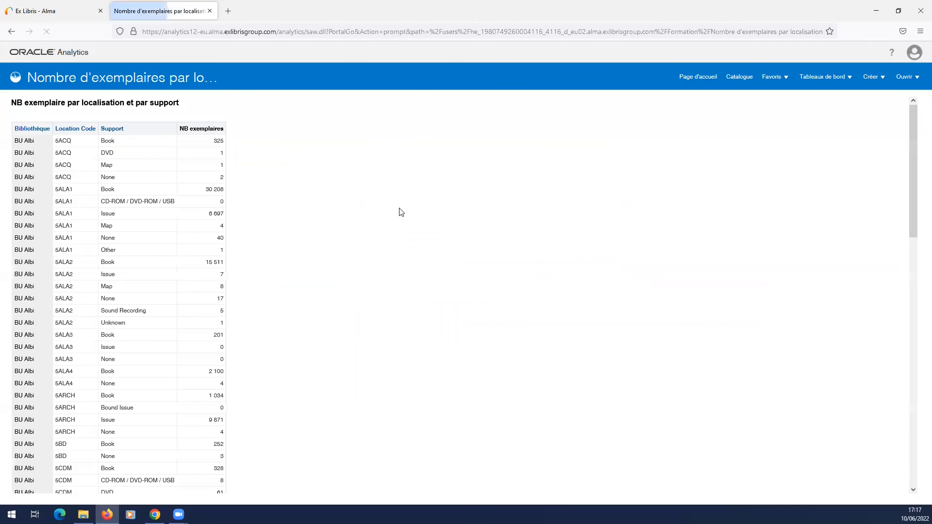
scroll(67, 349, "down", 15)
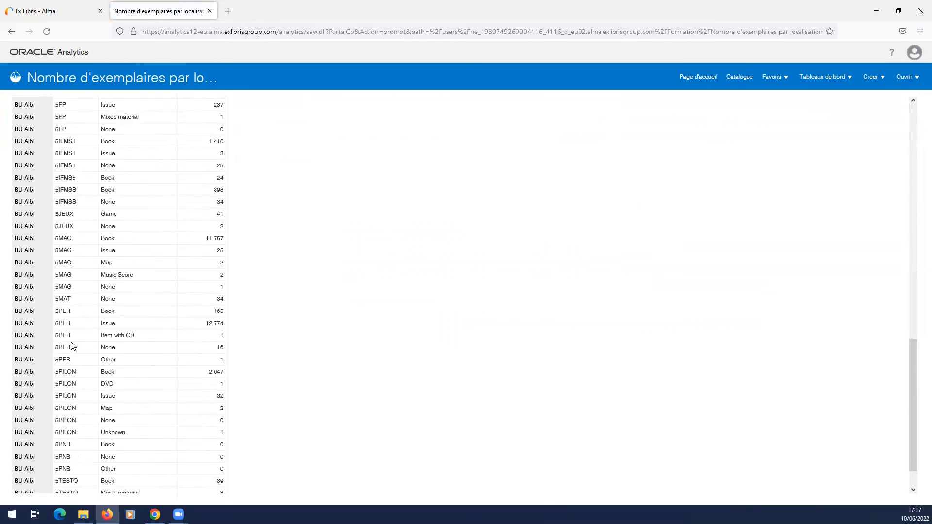